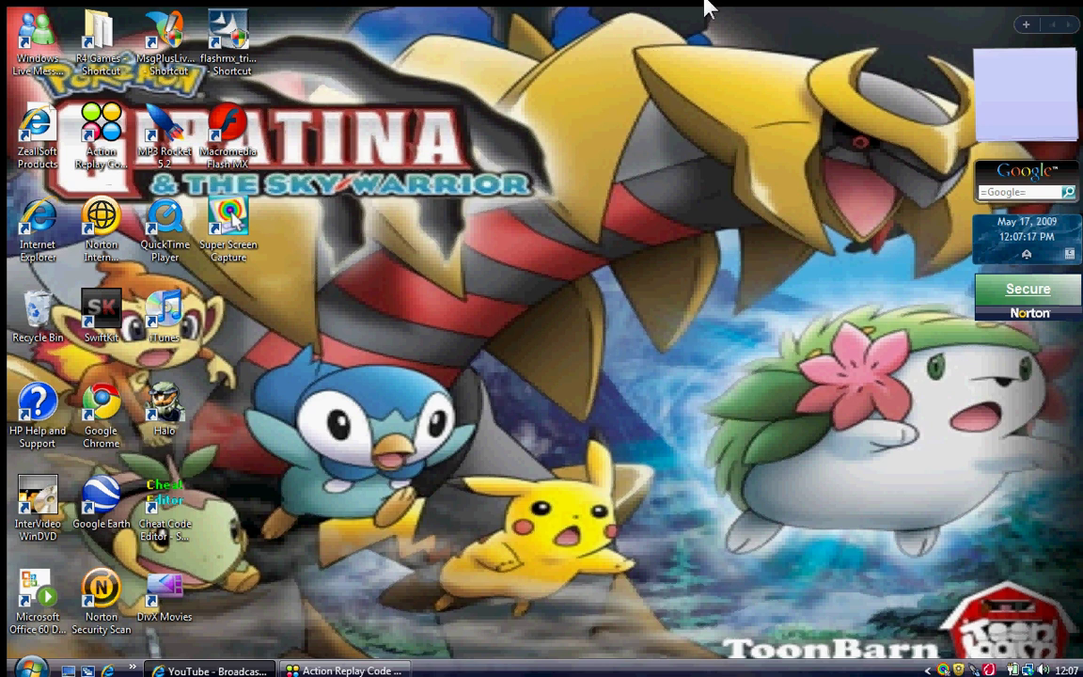
Switch to Action Replay Code Manager and create a new codelist in My Codelists.
mouse_move(361, 674)
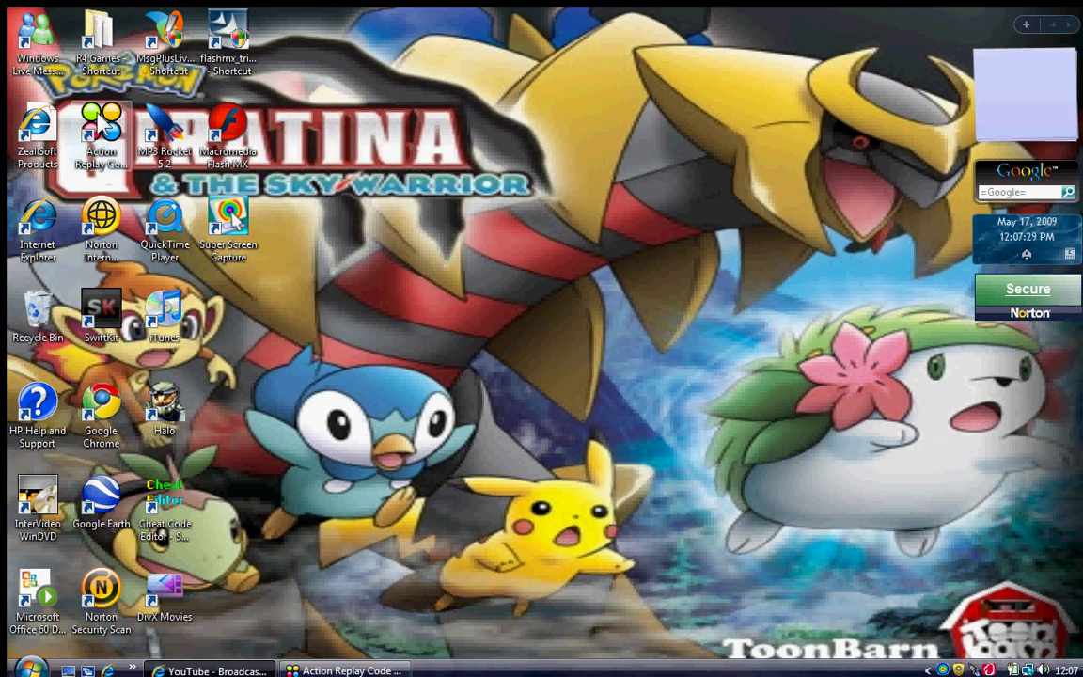
left_click(305, 670)
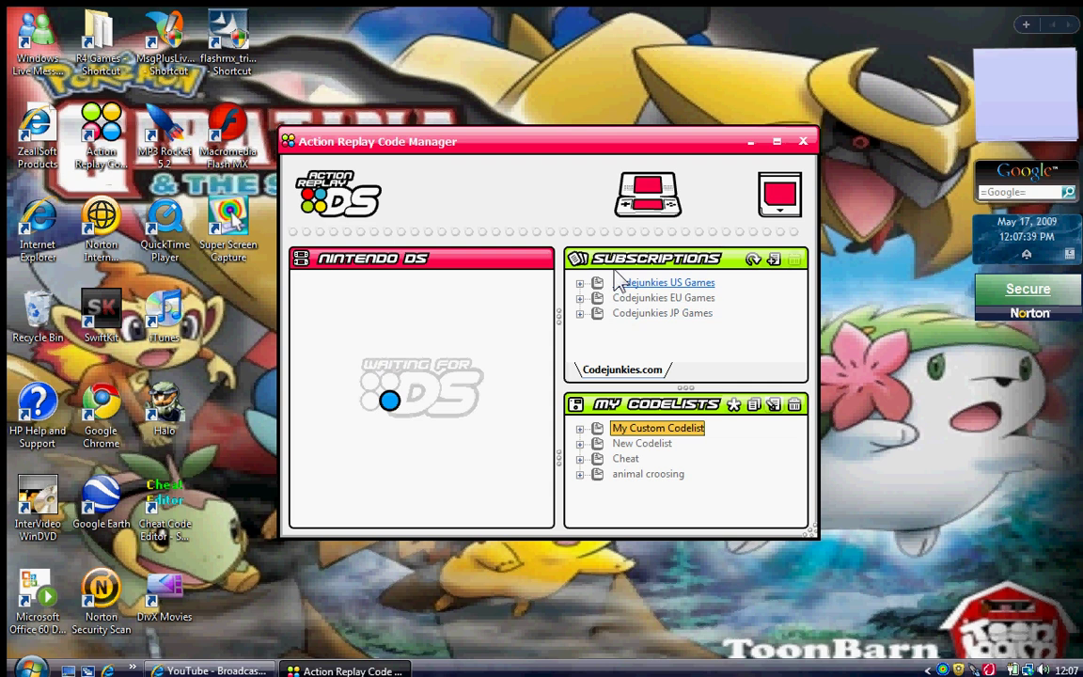
left_click(622, 298)
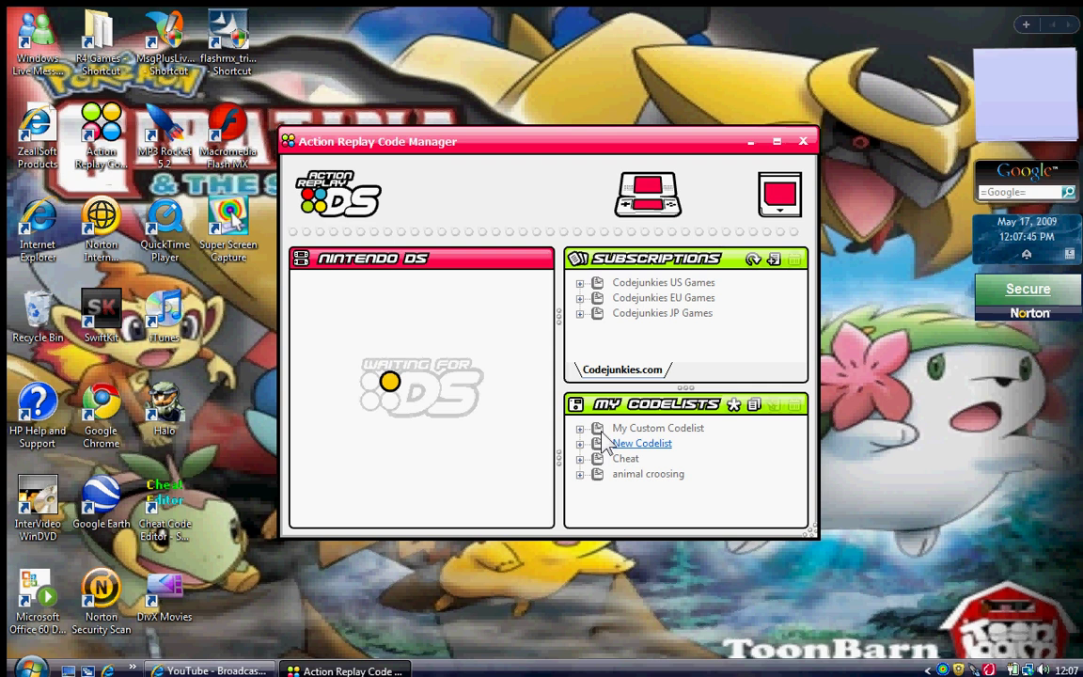
left_click(730, 403)
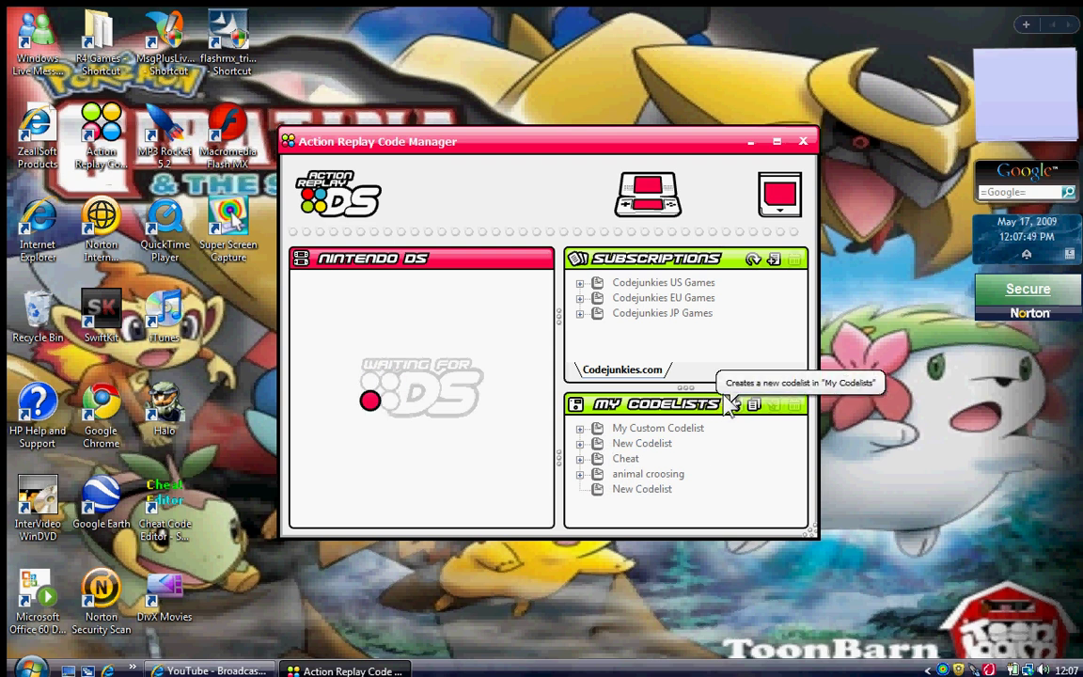
Rename the newly created codelist at the end of My Codelists as afrsdhbf.
left_click(643, 488)
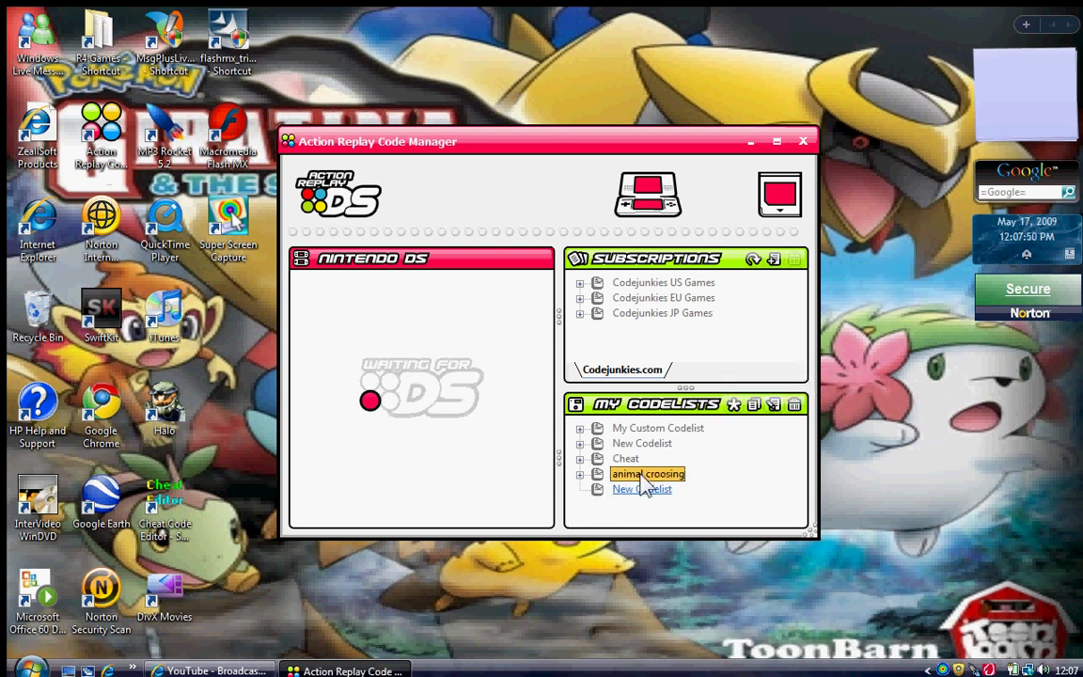
left_click(754, 404)
key("BackSpace")
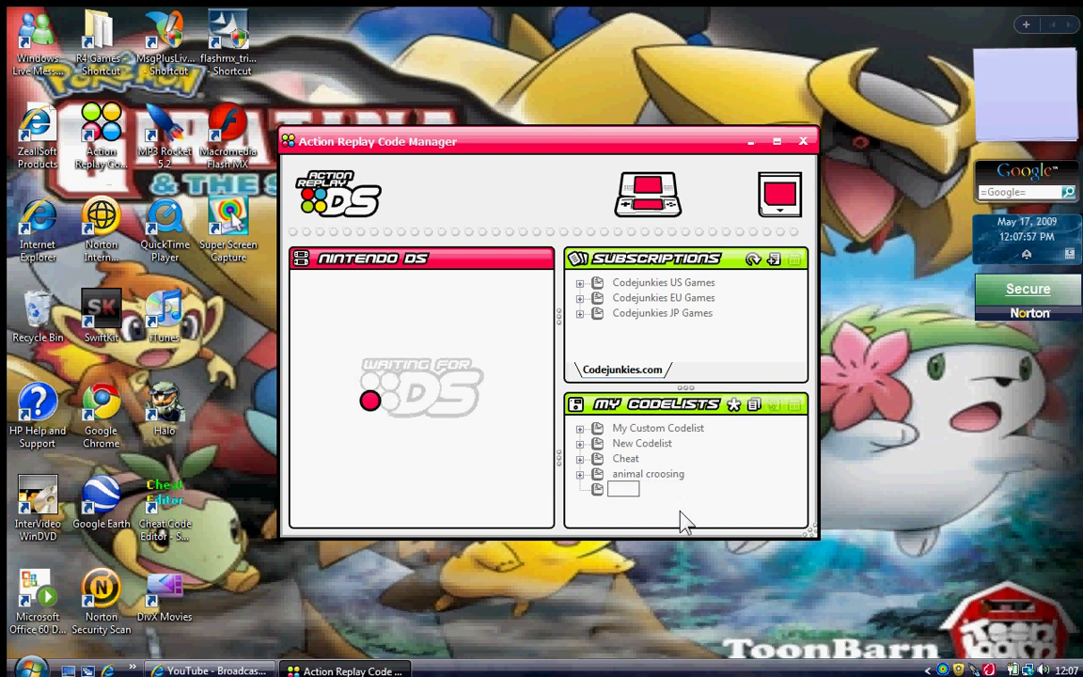
type("afrsdhbf")
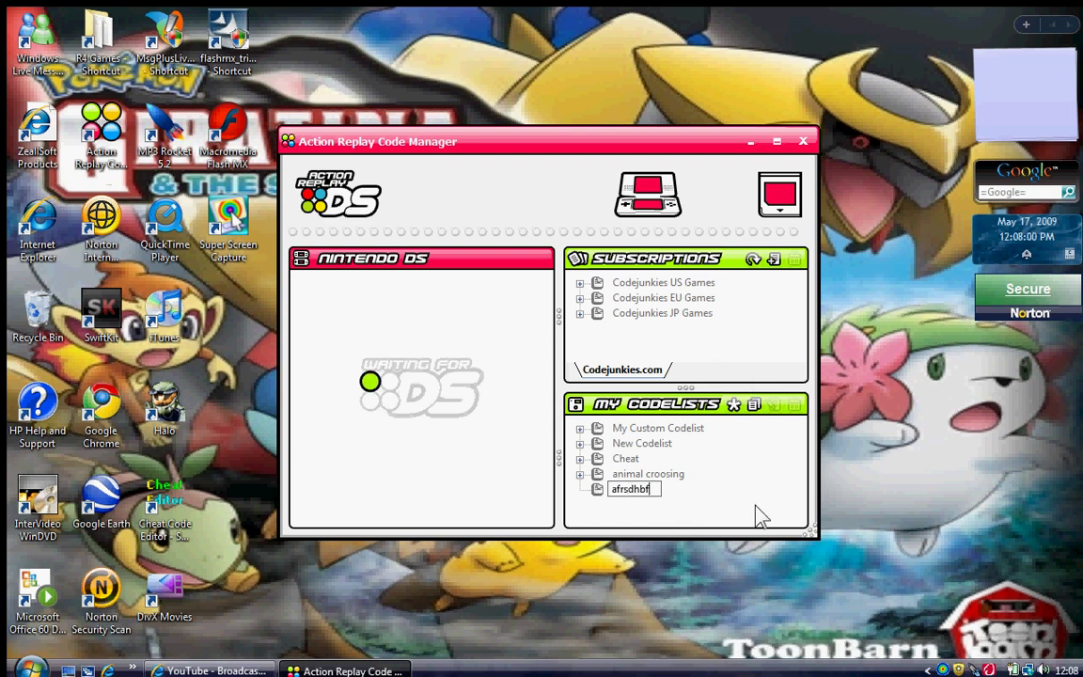
key("Escape")
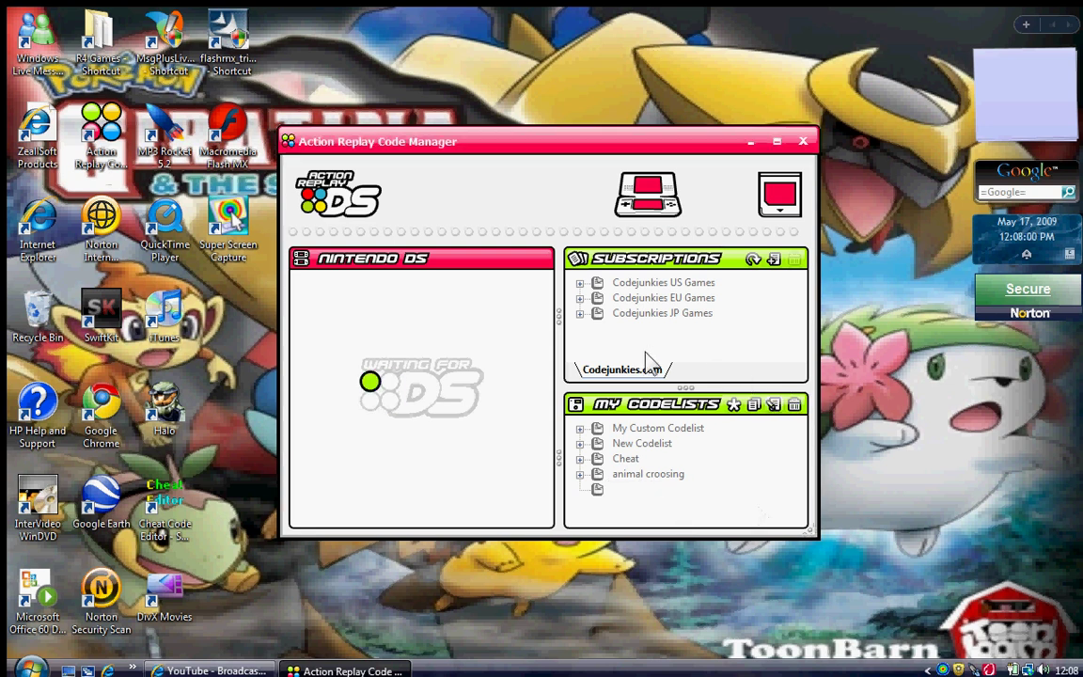
left_click(594, 488)
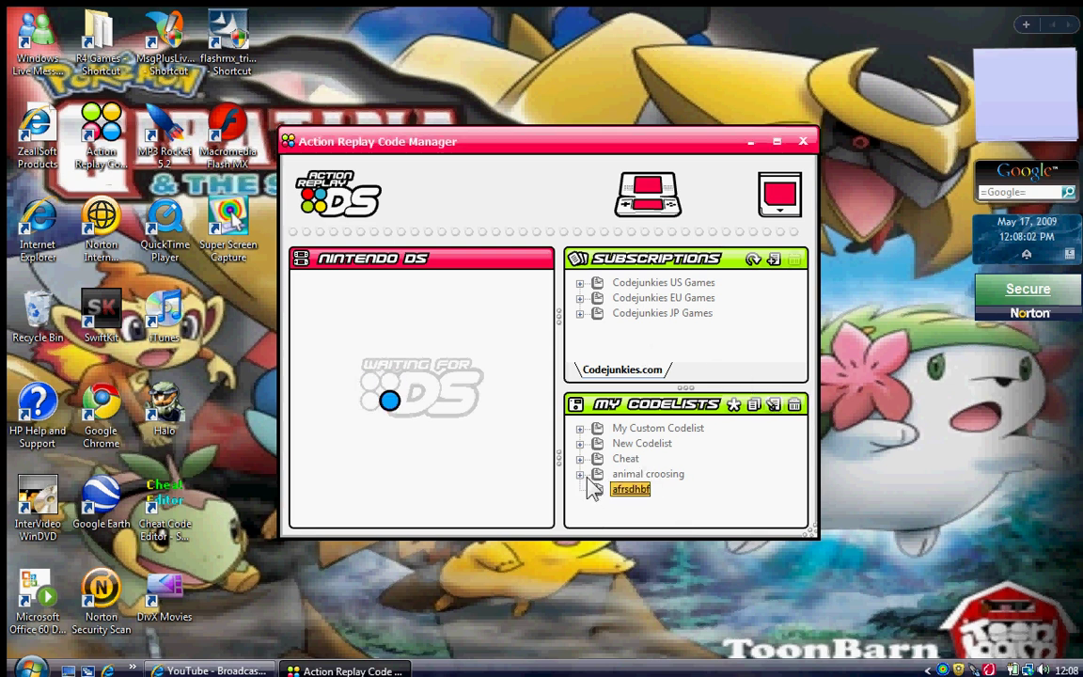
left_click(708, 503)
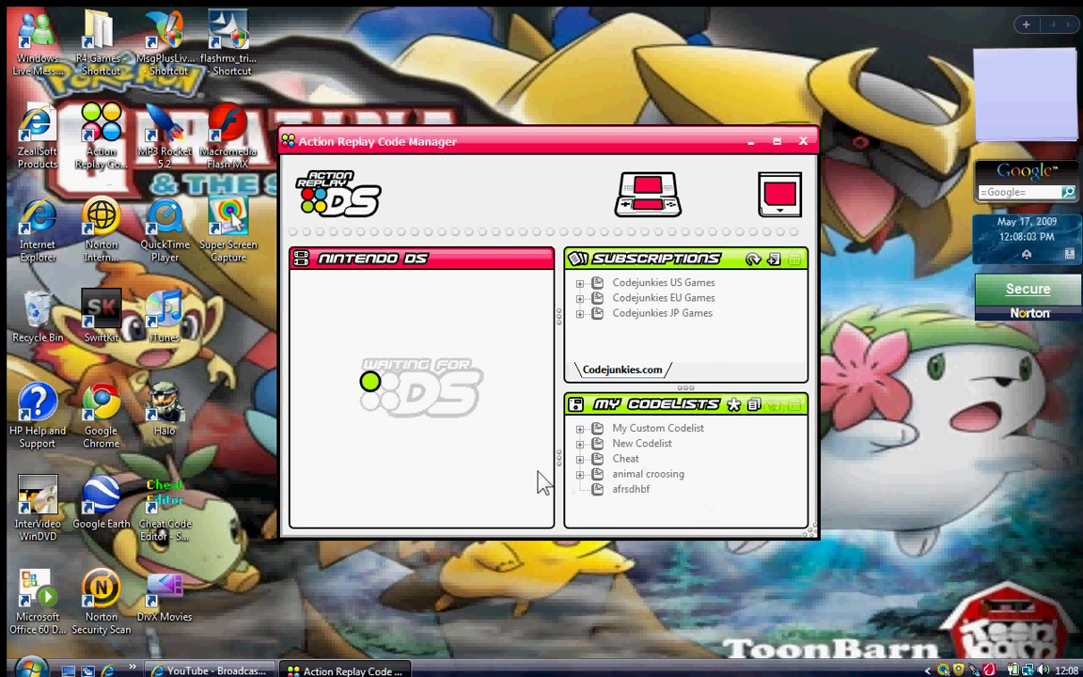
Find Animal Crossing Wild World under Codejunkies EU Games and copy it into the afrsdhbf codelist.
left_click(579, 297)
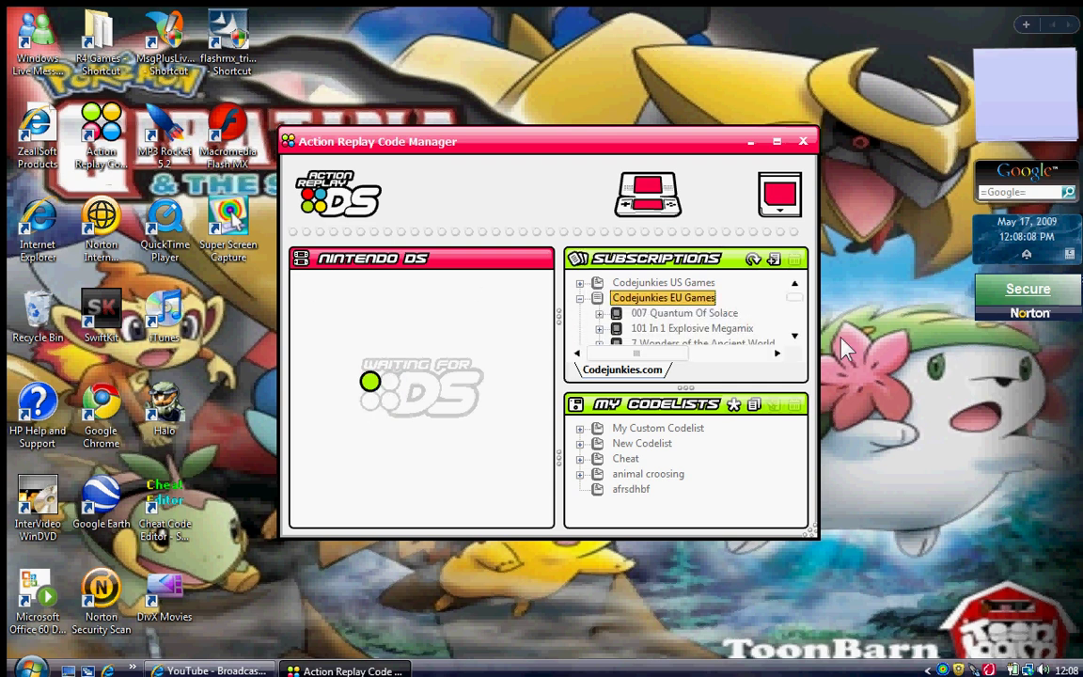
left_click(794, 335)
left_click(794, 335)
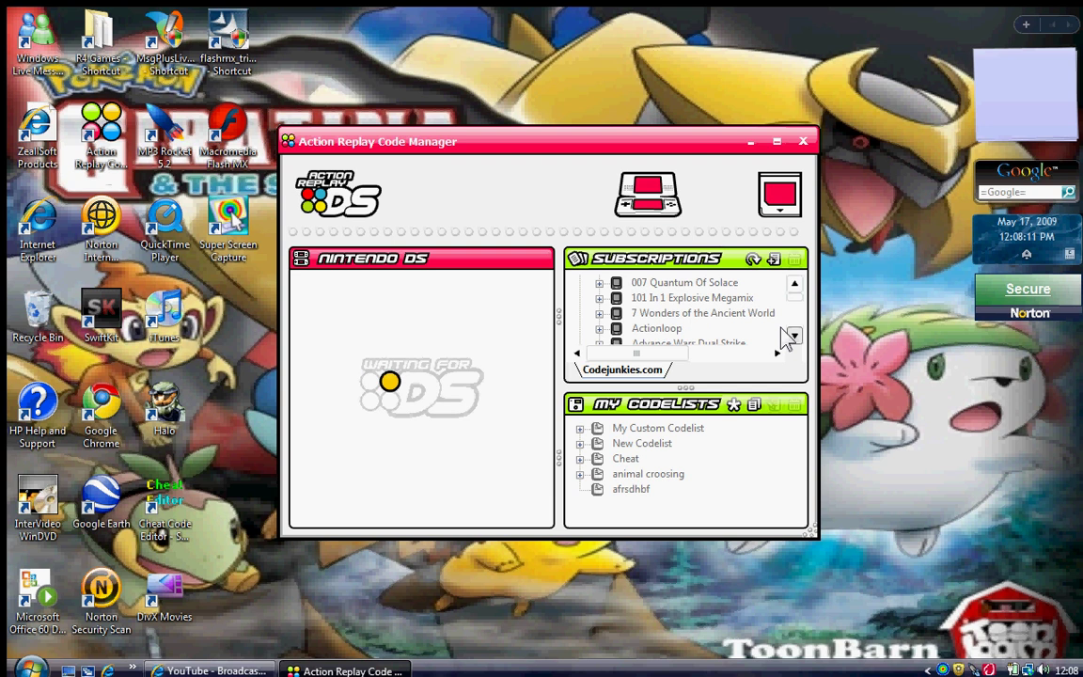
left_click_drag(794, 335, 795, 335)
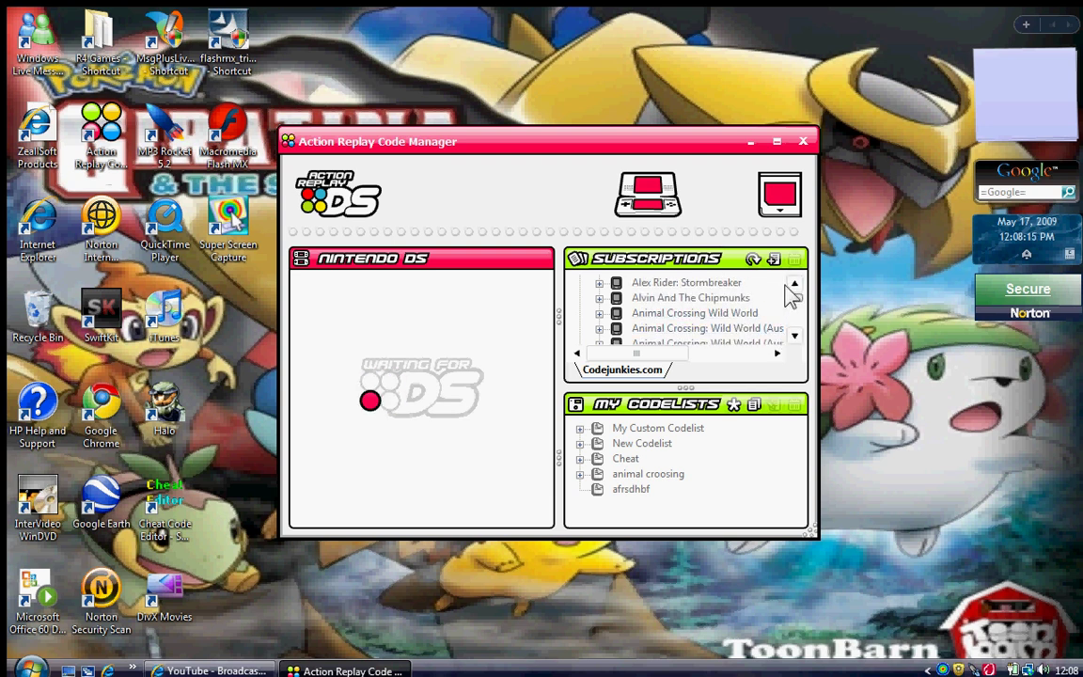
scroll(788, 290, "down", 6)
scroll(788, 289, "up", 5)
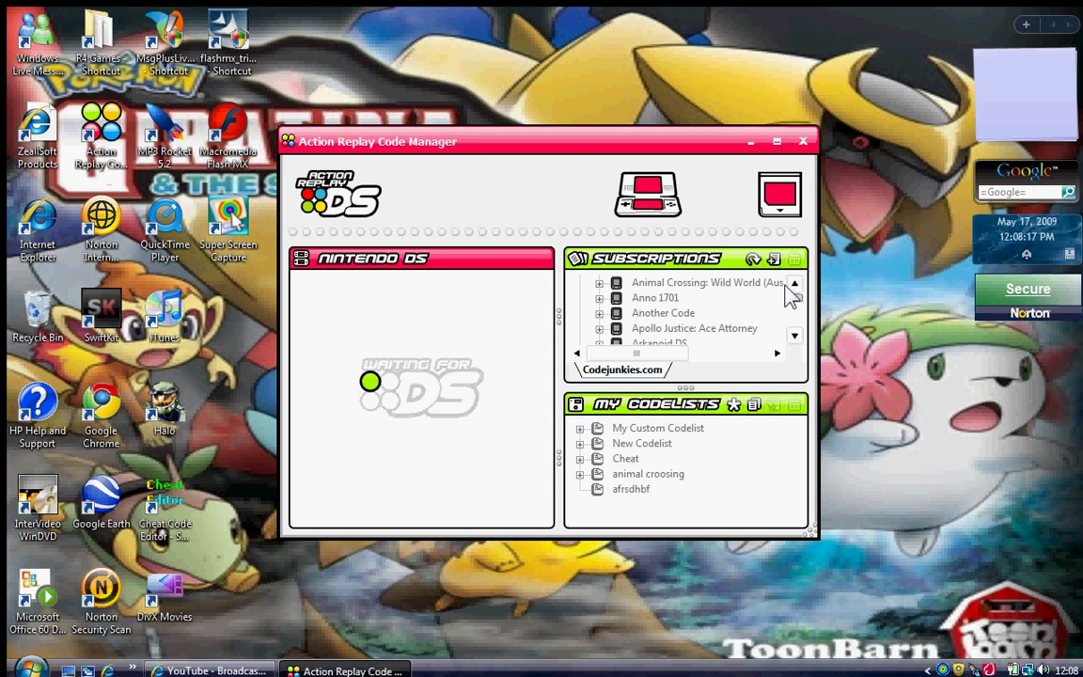
left_click(790, 282)
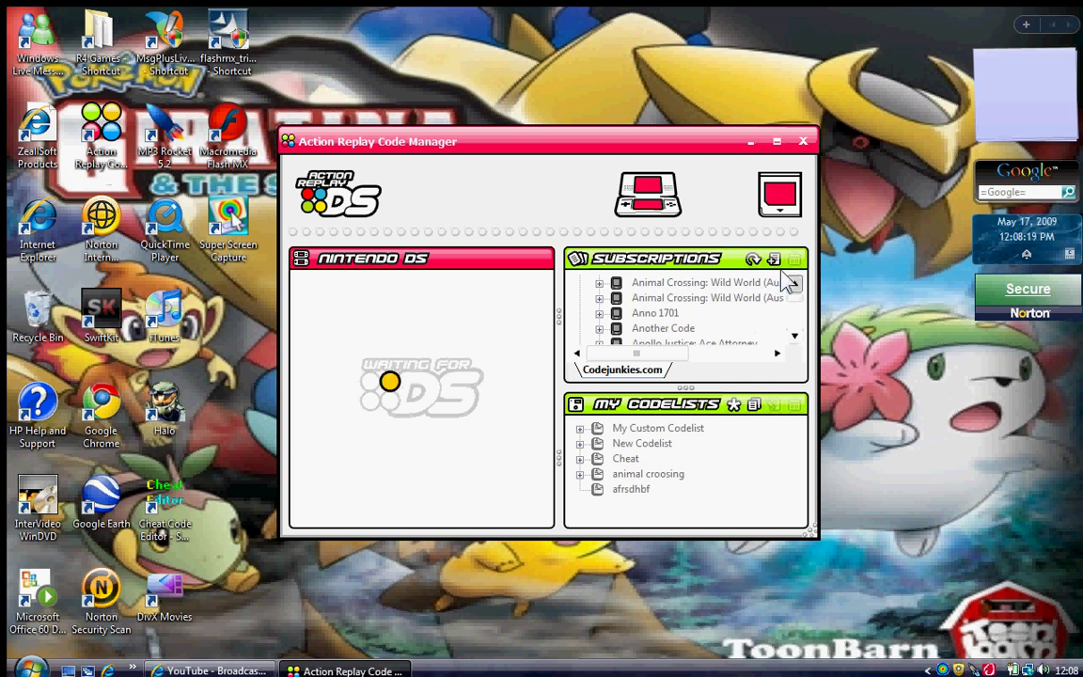
left_click(790, 282)
left_click(790, 282)
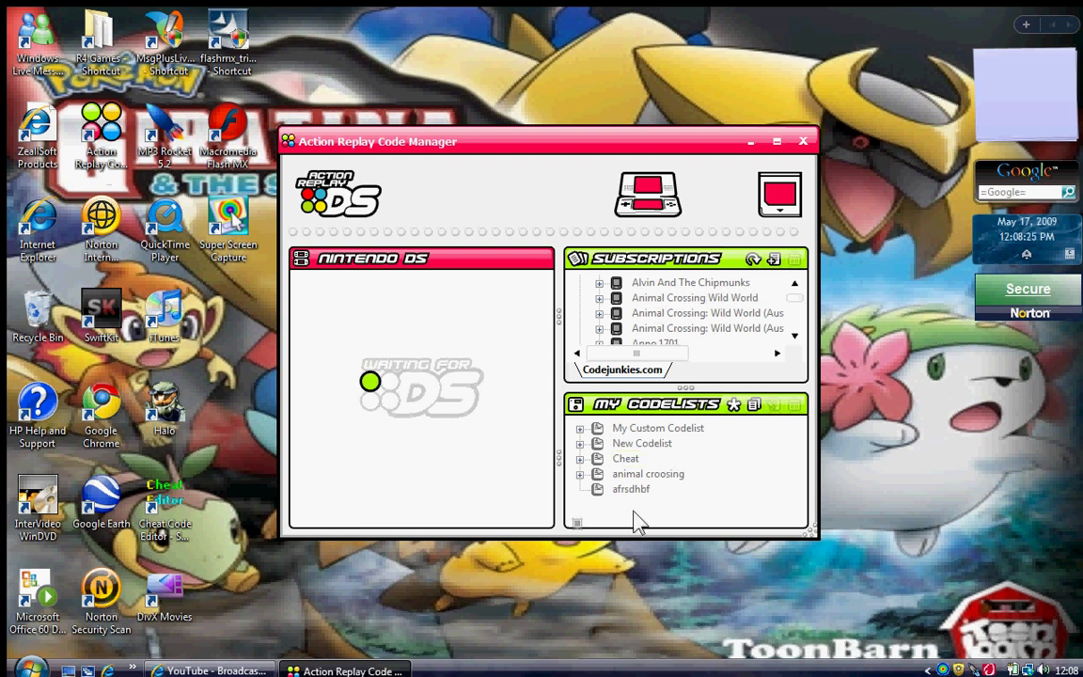
left_click(613, 491)
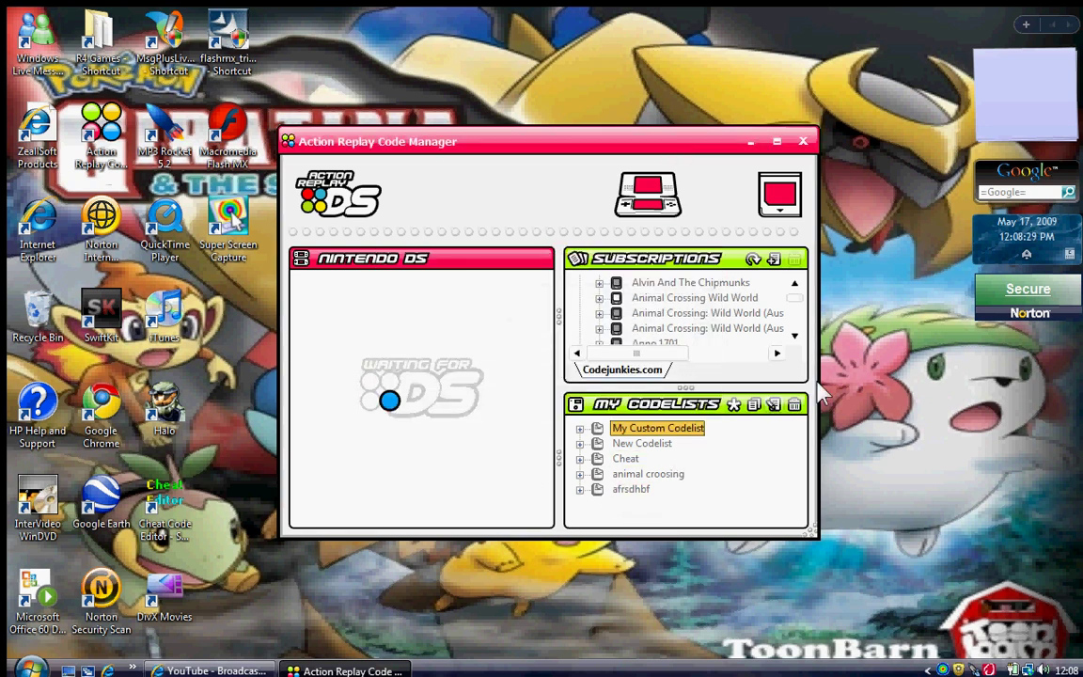
Minimize the code manager, then launch Cheat Code Editor from the desktop and maximize it.
left_click(751, 142)
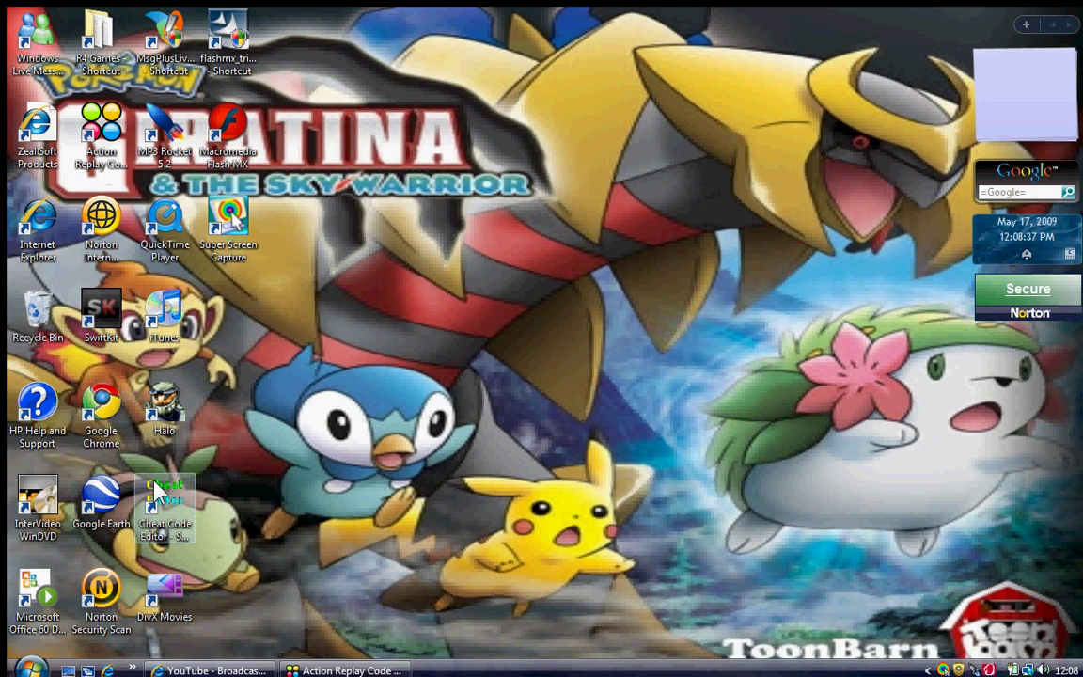
double_click(158, 491)
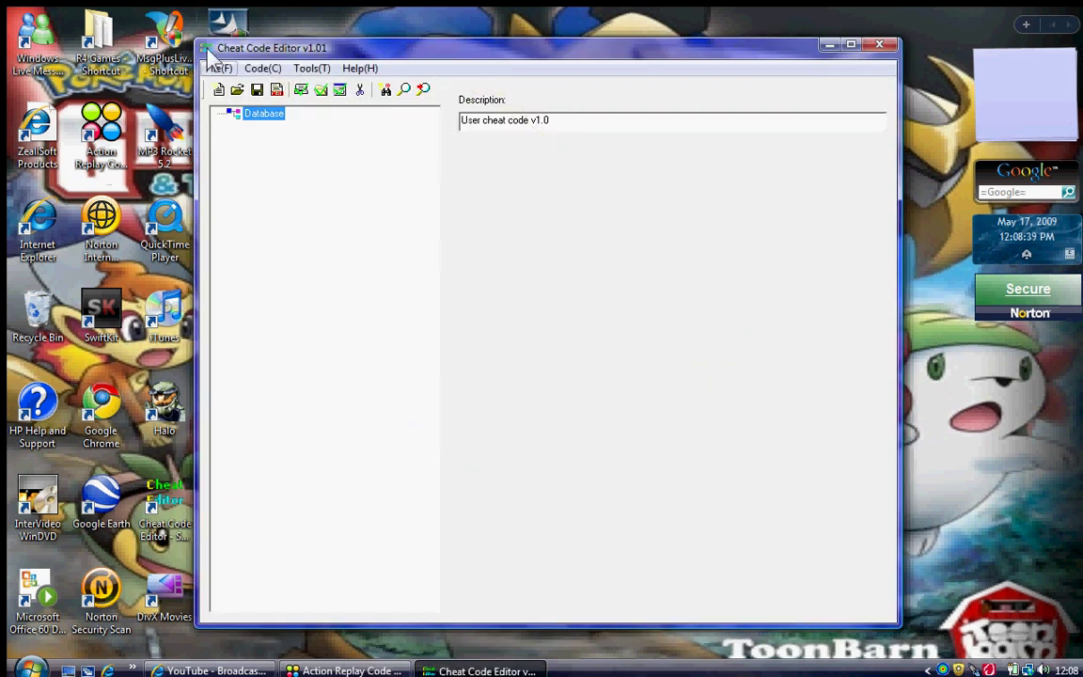
double_click(241, 44)
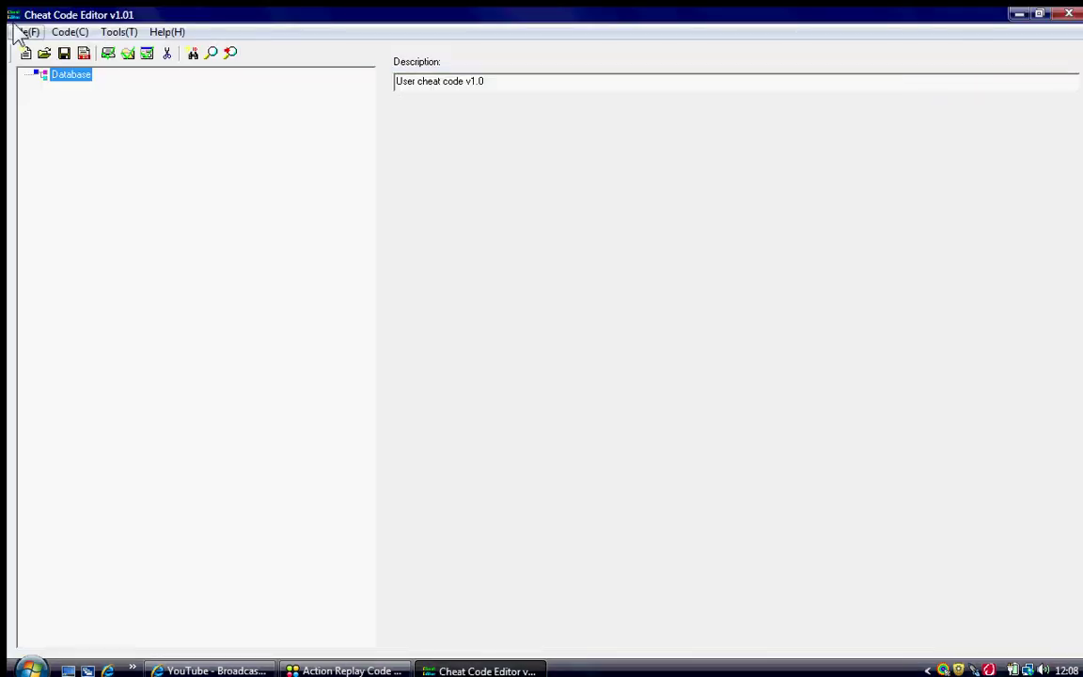
Start an XML import and browse to the local_codelists folder of Action Replay Code Manager, under Program Files\Datel on Local Disk (C:).
left_click(22, 32)
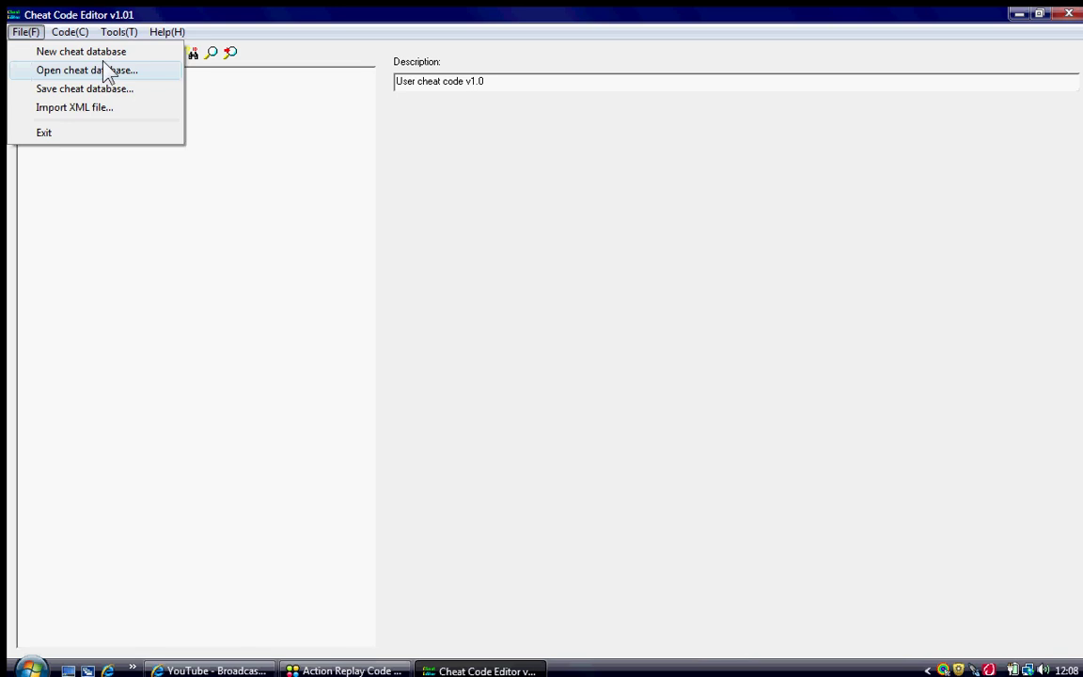
left_click(41, 110)
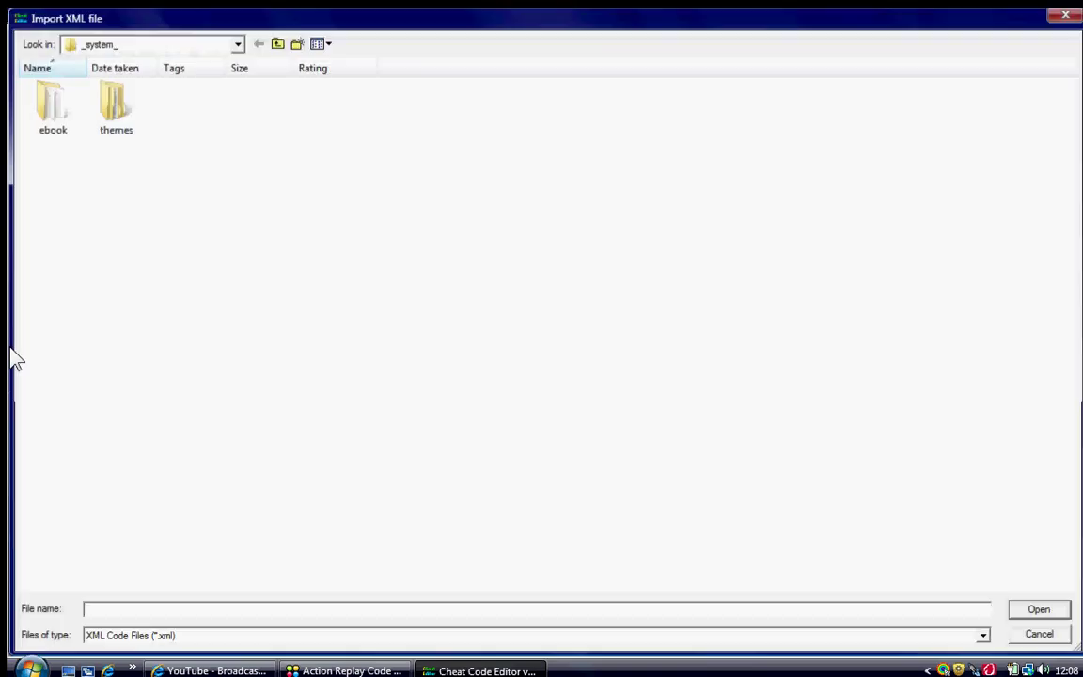
left_click(273, 44)
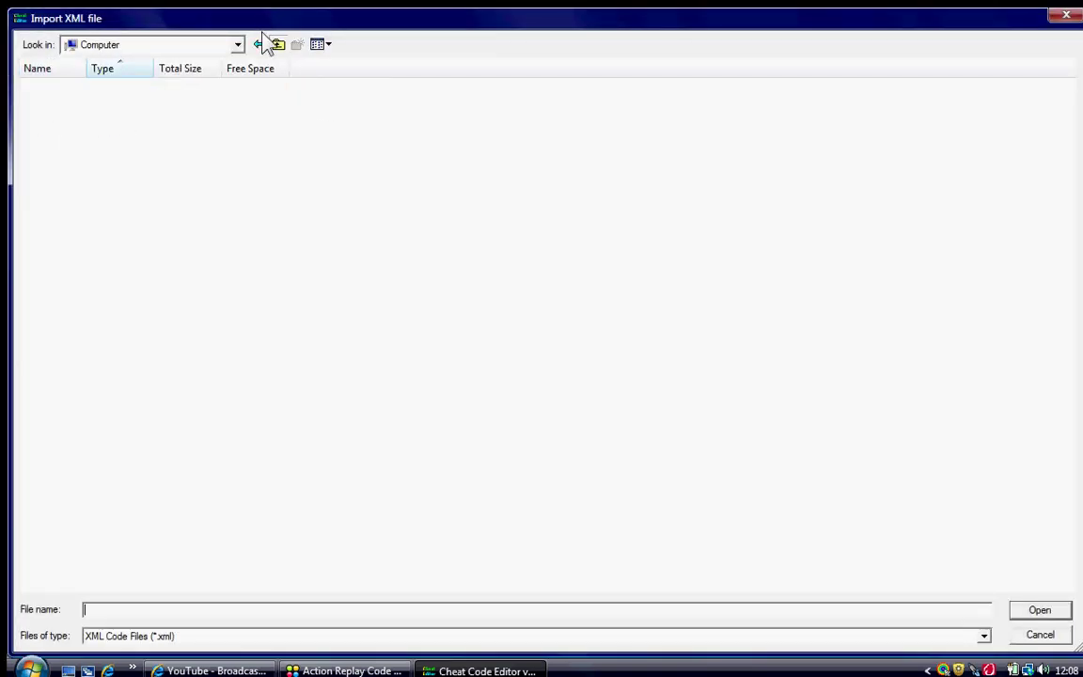
left_click(274, 44)
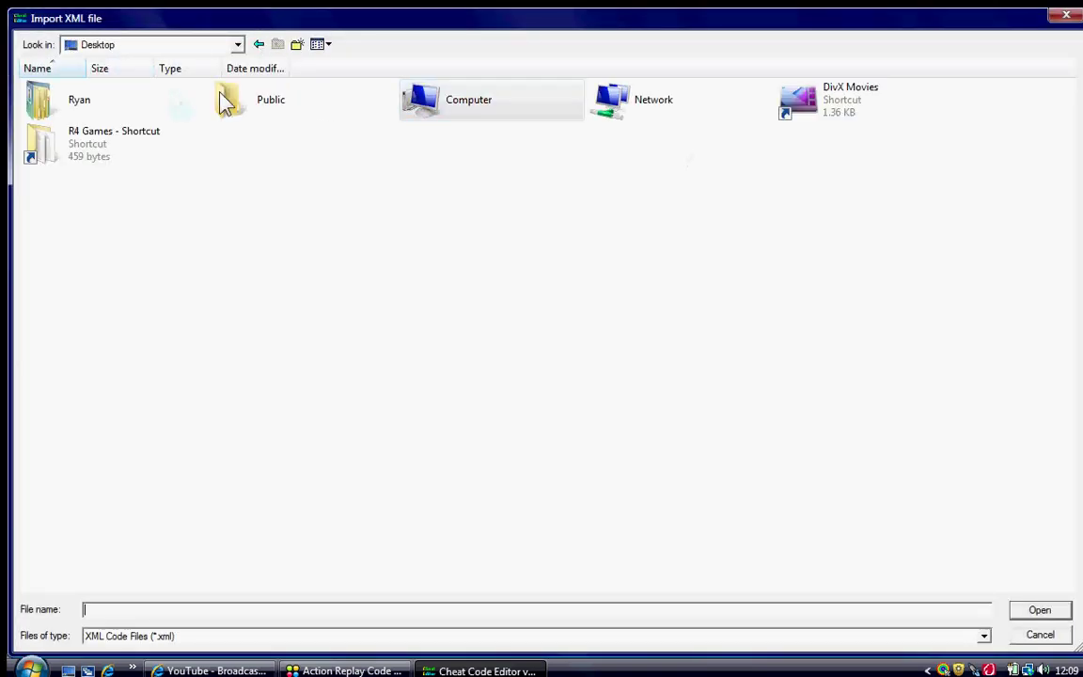
double_click(459, 106)
double_click(96, 105)
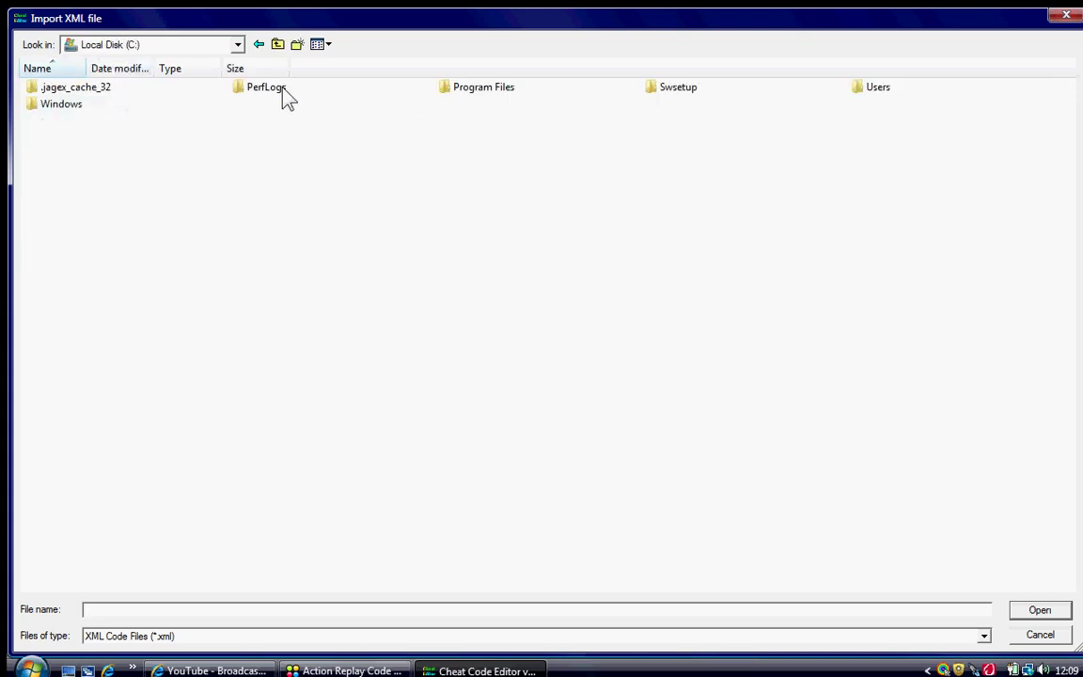
double_click(516, 91)
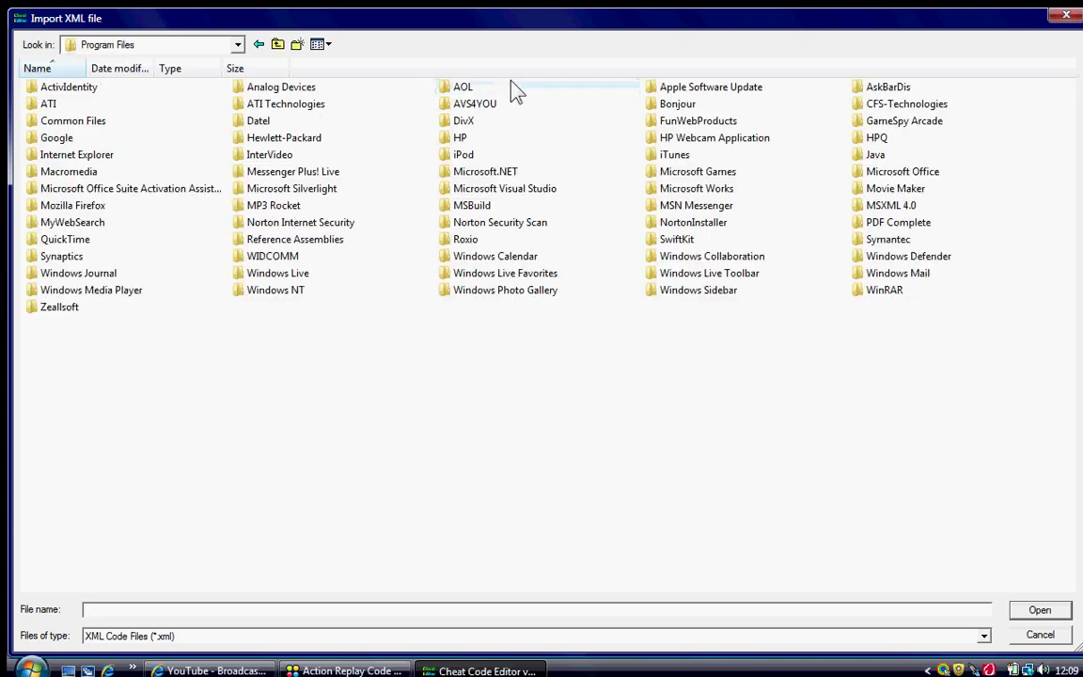
double_click(252, 119)
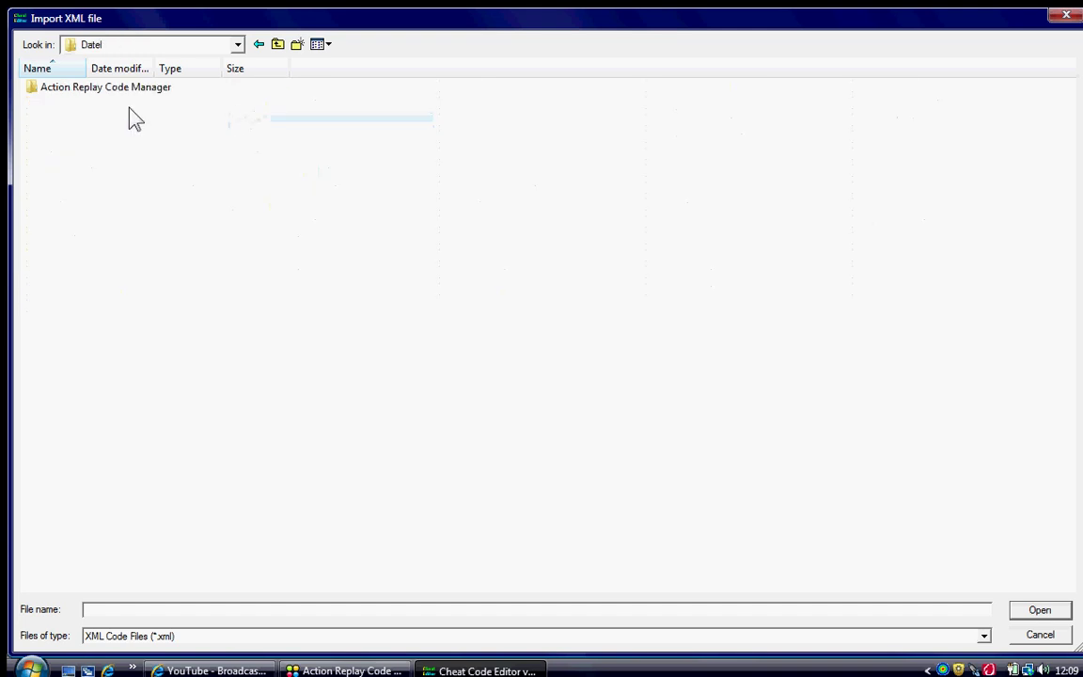
double_click(80, 87)
double_click(62, 89)
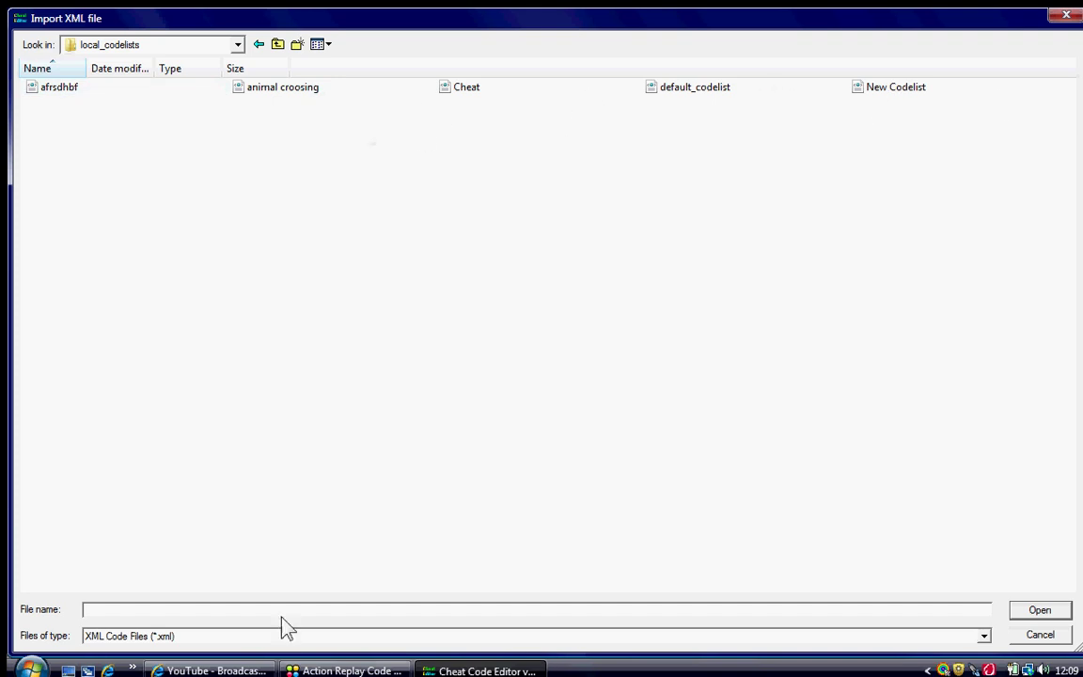
Check the codelist's name in Action Replay Code Manager, import the afrsdhbf XML file into Cheat Code Editor, and inspect its Animal Crossing Wild World entry.
left_click(366, 669)
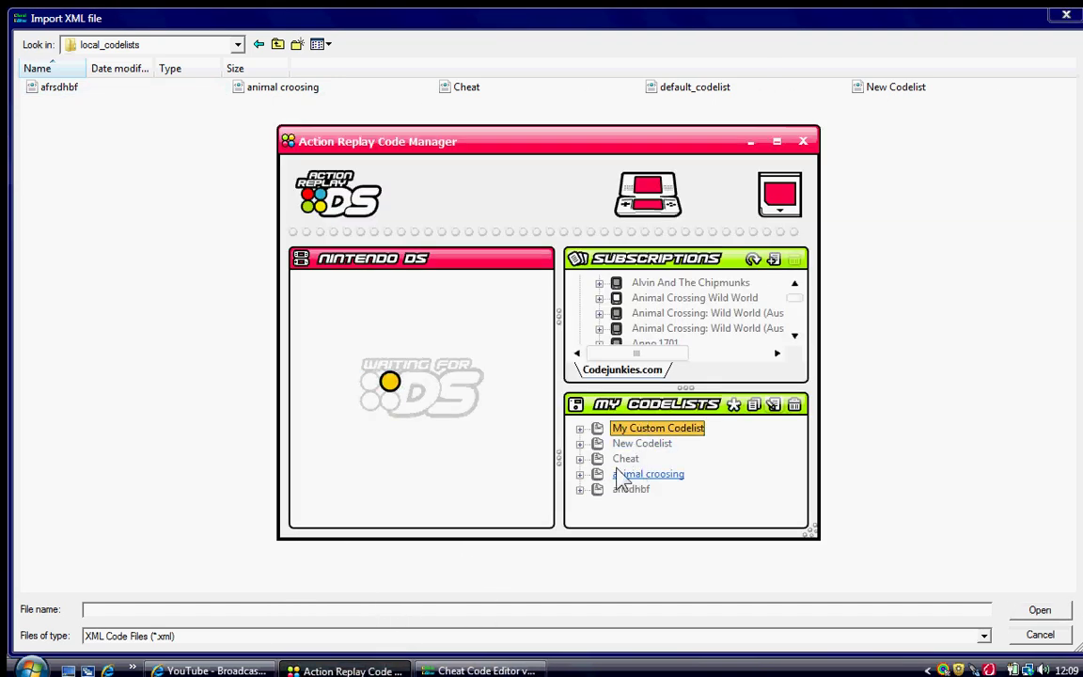
left_click(750, 142)
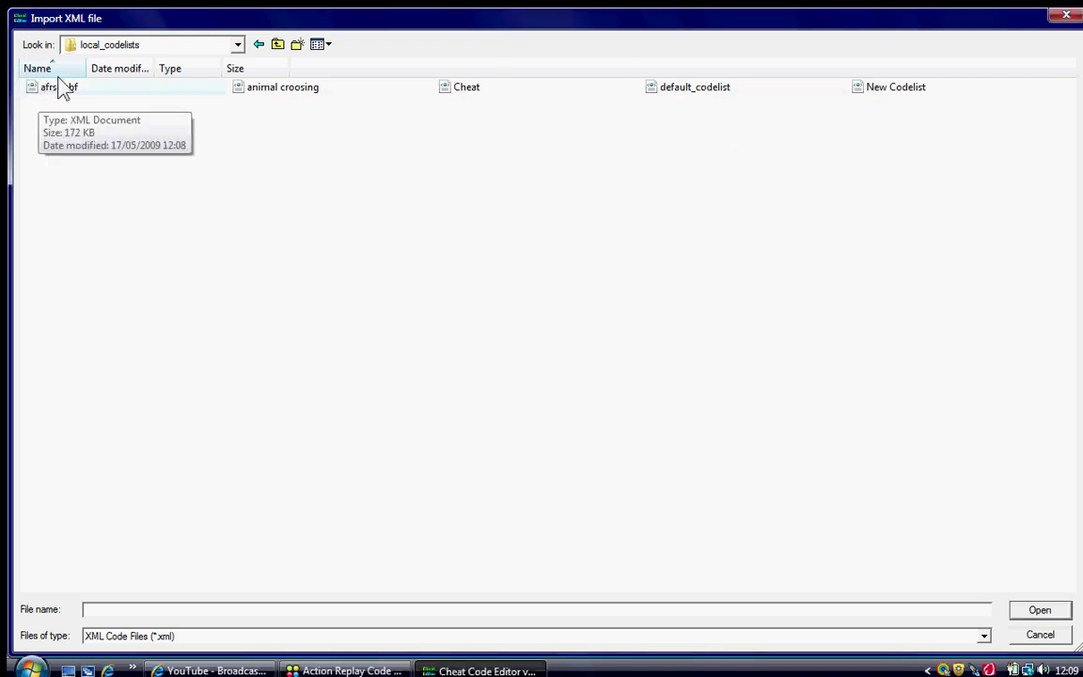
left_click(305, 88)
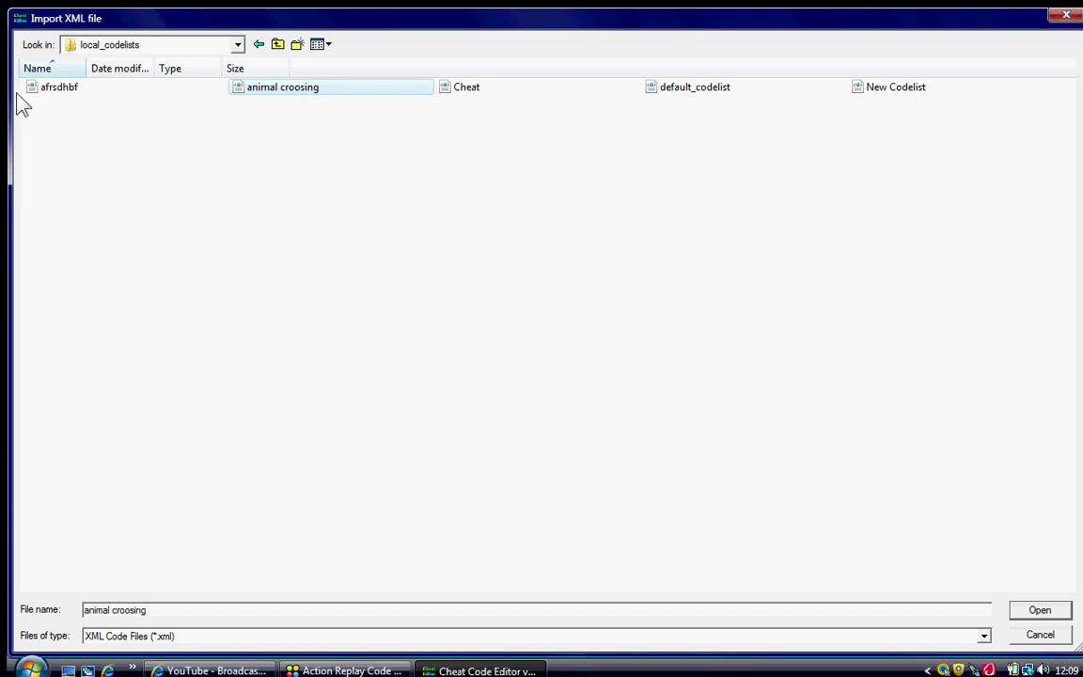
double_click(59, 87)
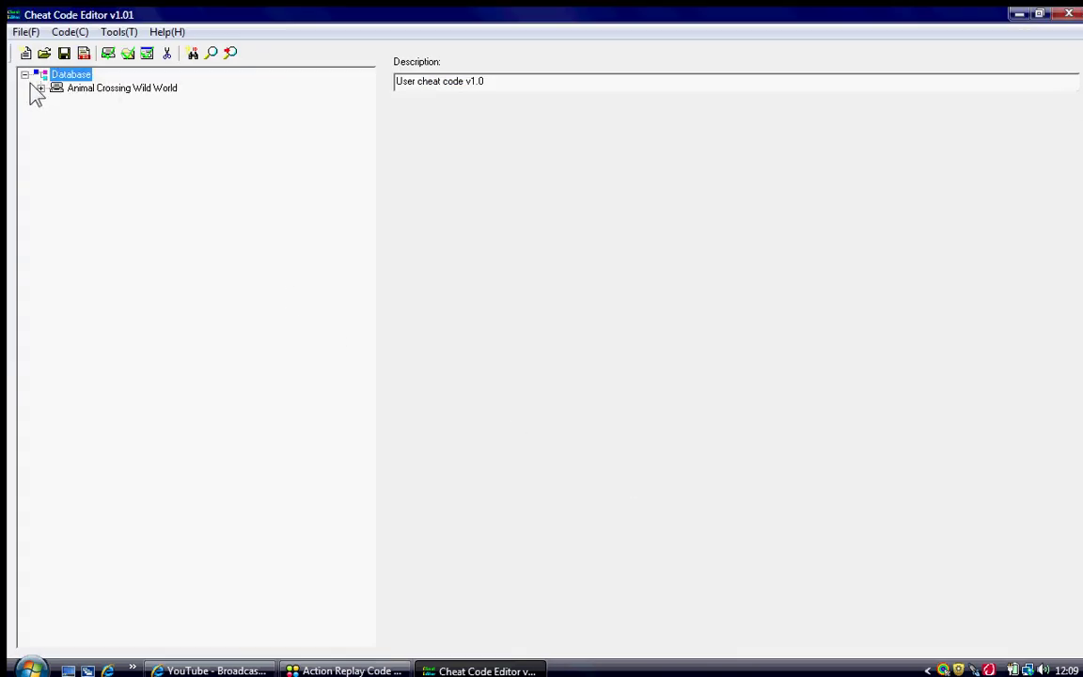
left_click(40, 88)
left_click(39, 88)
Start saving the cheat database and browse to the _system_ folder on Removable Disk (G:).
left_click(15, 33)
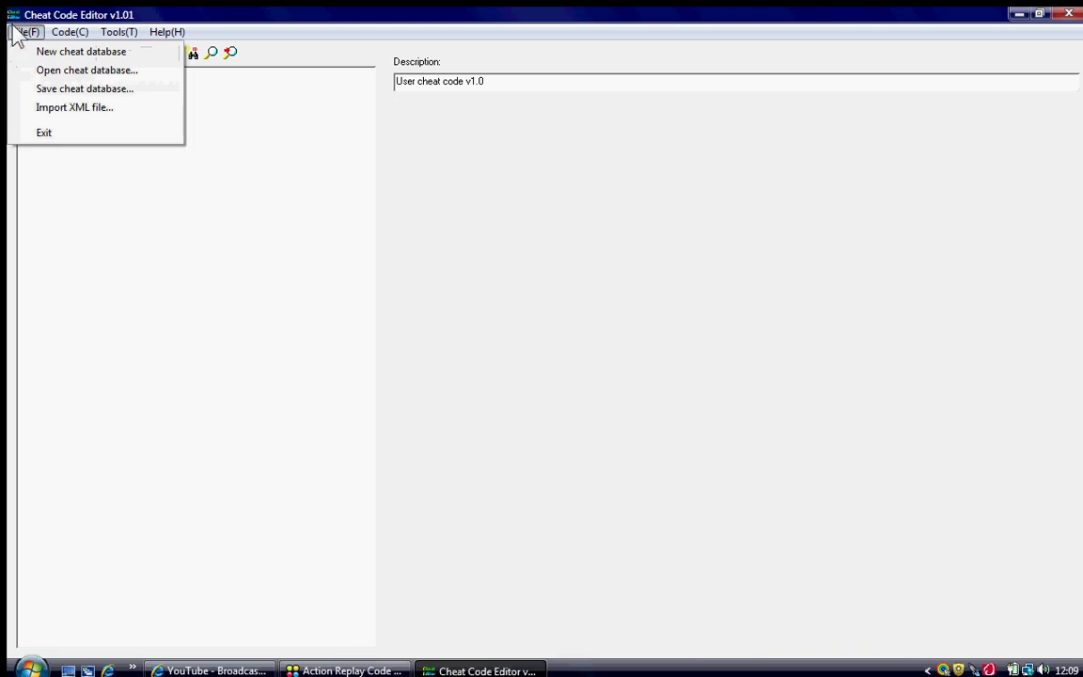
left_click(34, 90)
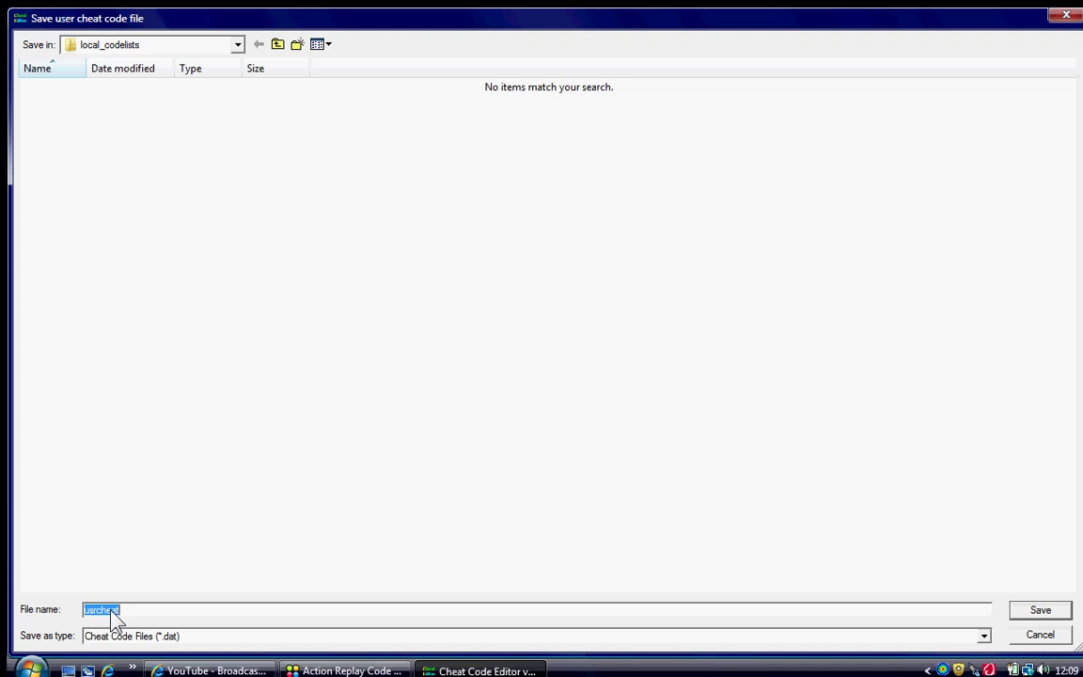
left_click(267, 44)
left_click(267, 44)
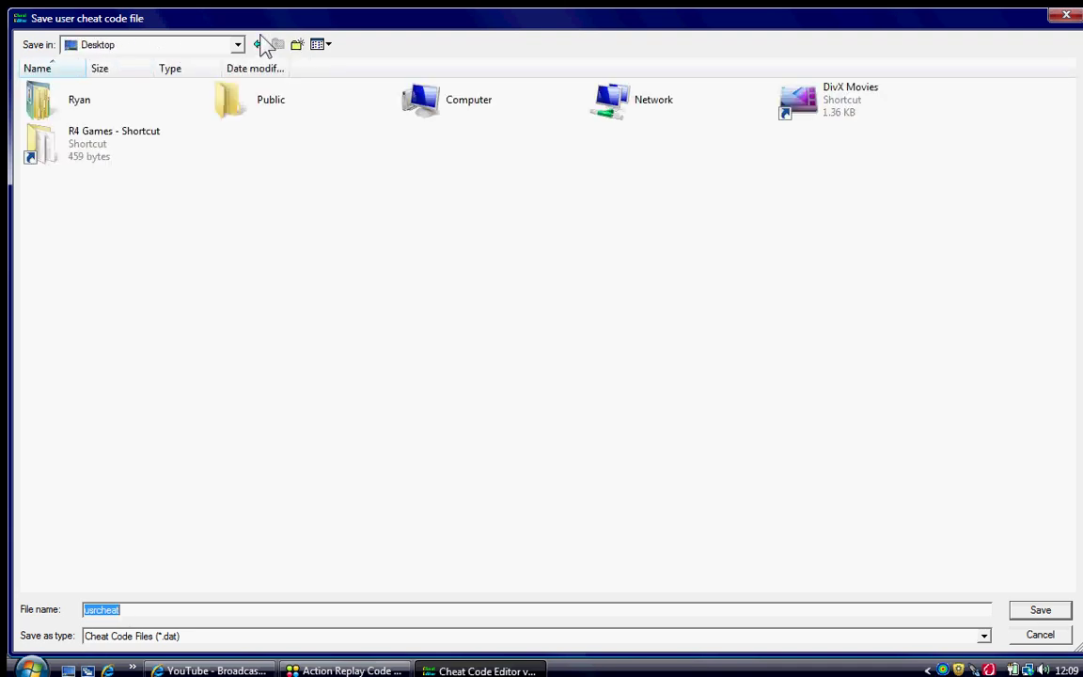
double_click(442, 105)
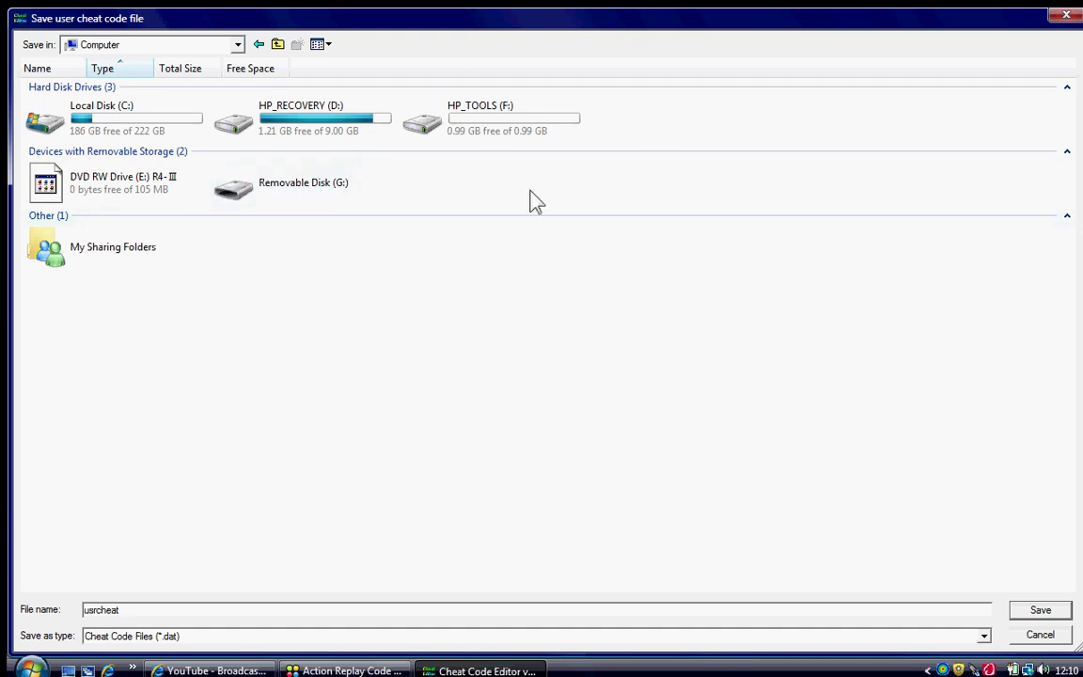
double_click(290, 187)
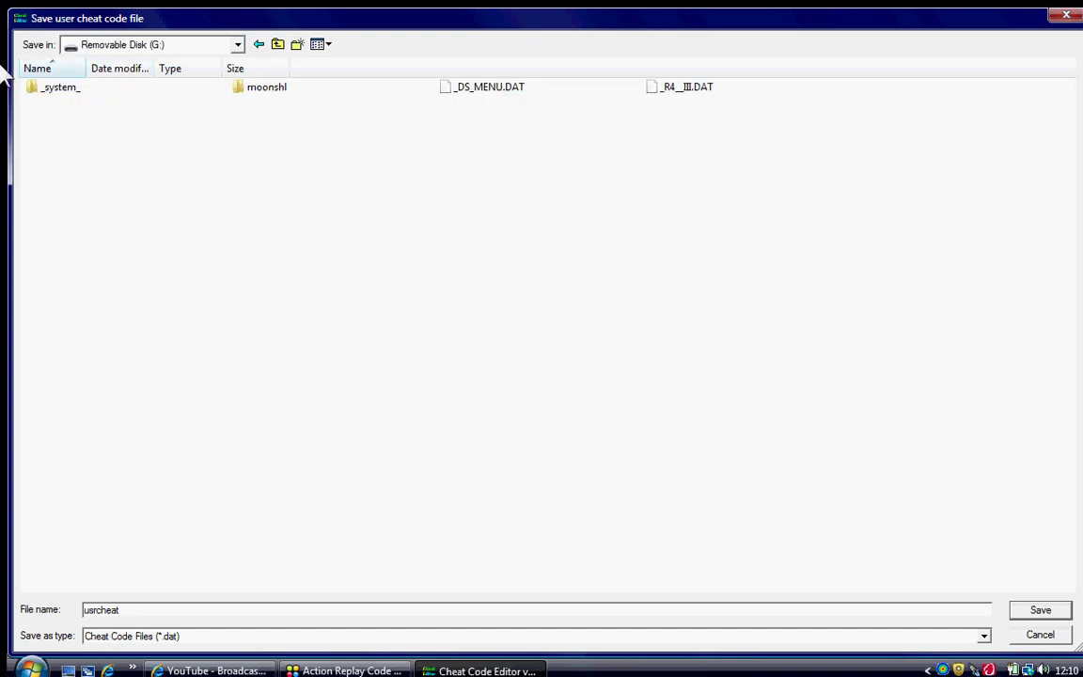
double_click(76, 90)
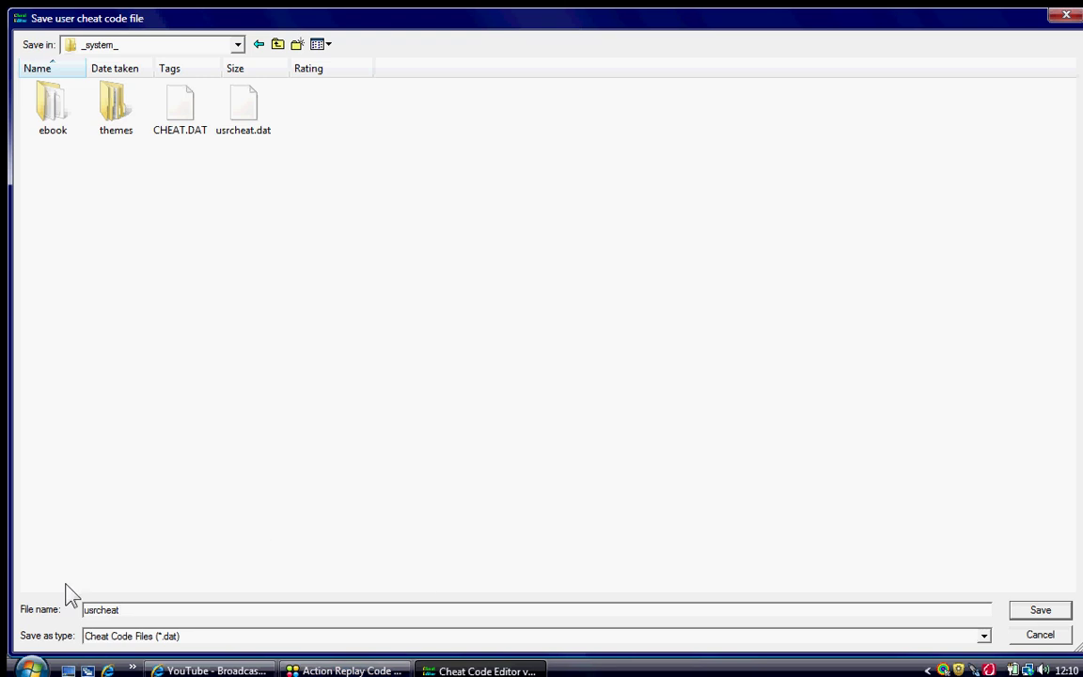
Save the database as usrcheat with the Cheat Code Files (*.dat) type and close Cheat Code Editor.
left_click(187, 636)
left_click(97, 647)
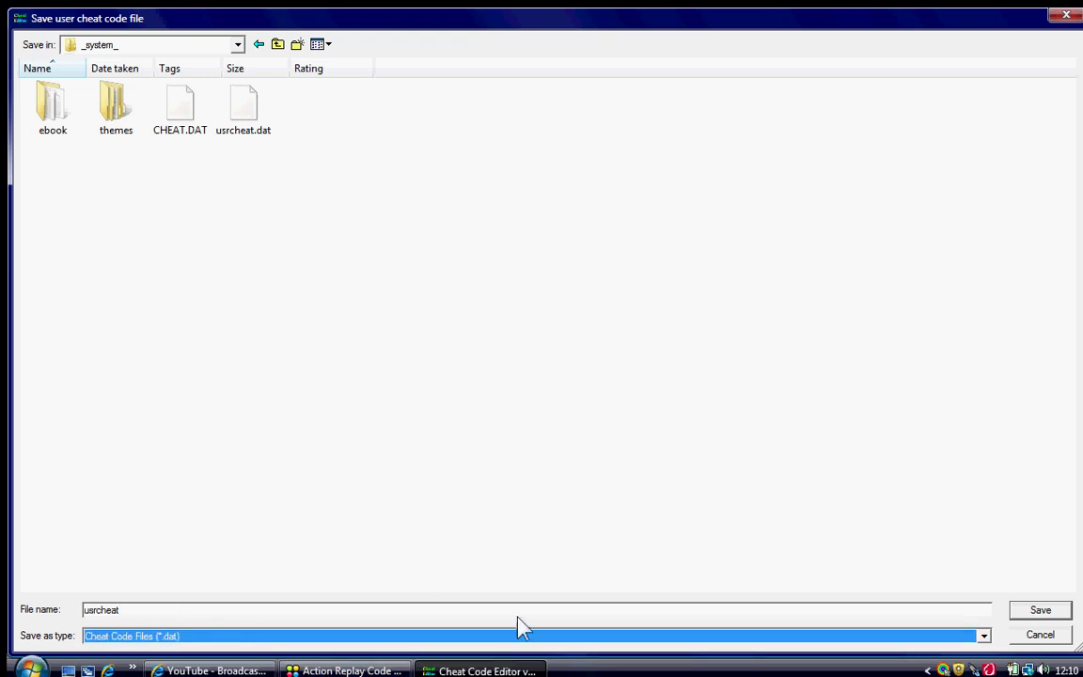
left_click(1042, 609)
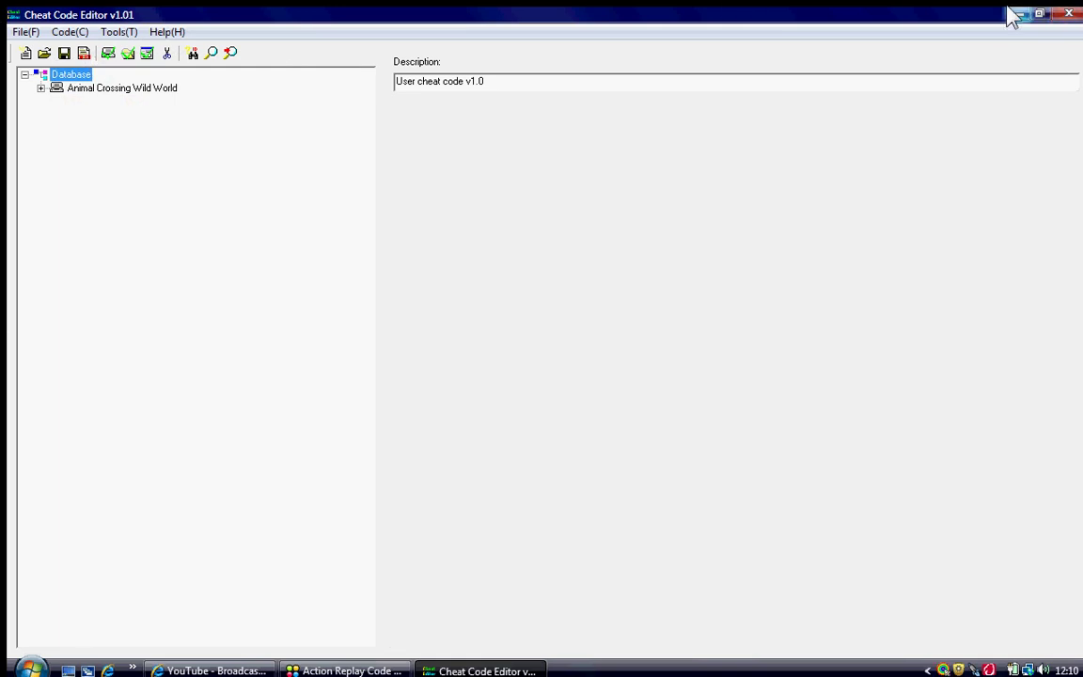
left_click(1054, 9)
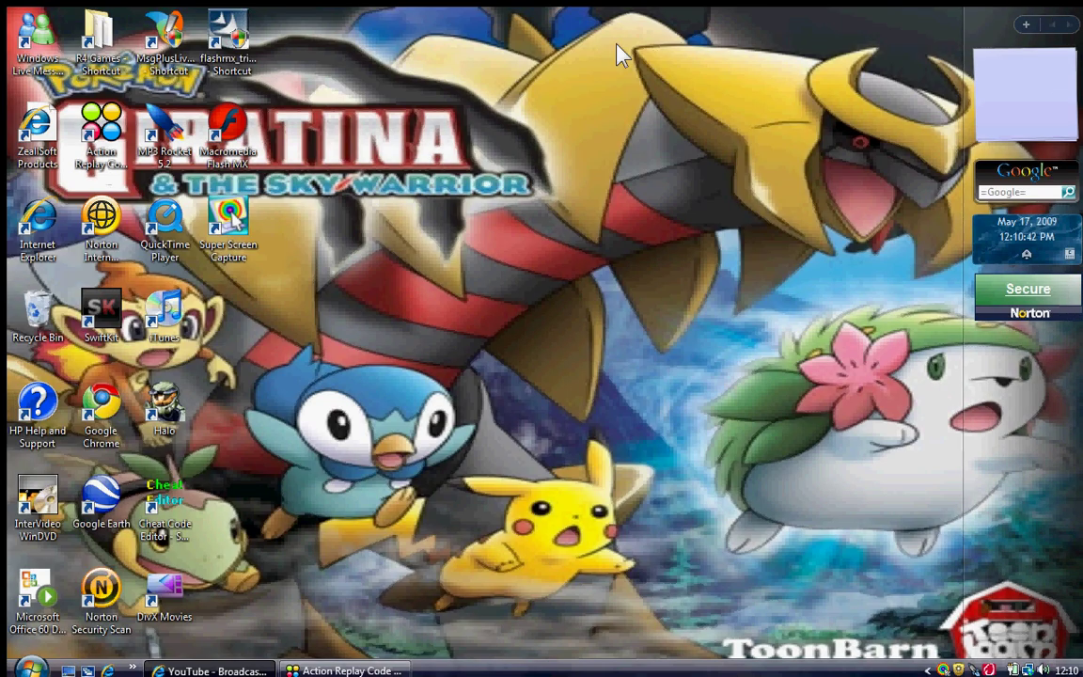